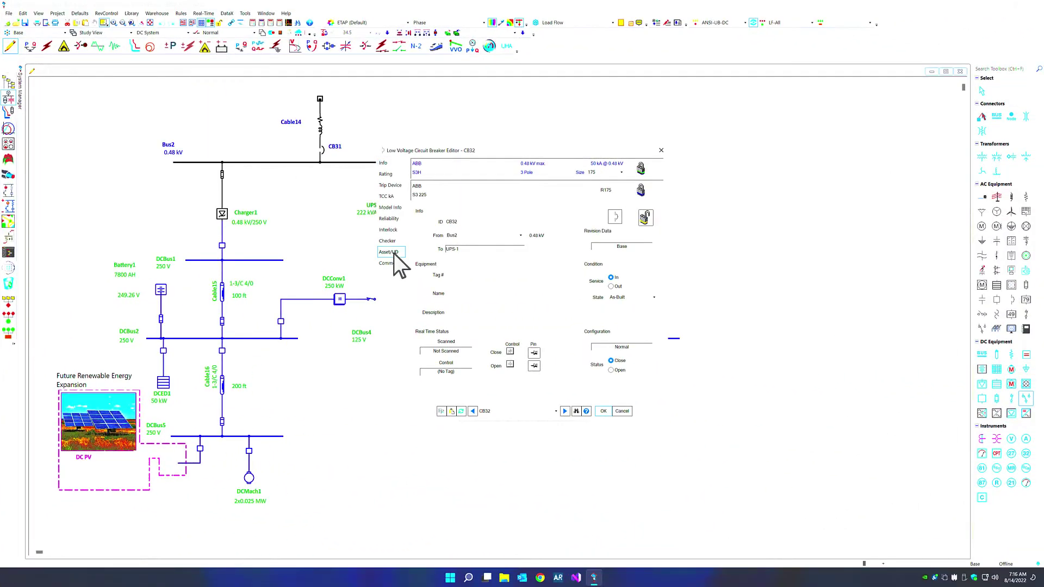
Step: Show the Asset/UD page with user-defined fields in CB32's Low Voltage Circuit Breaker Editor
click(393, 252)
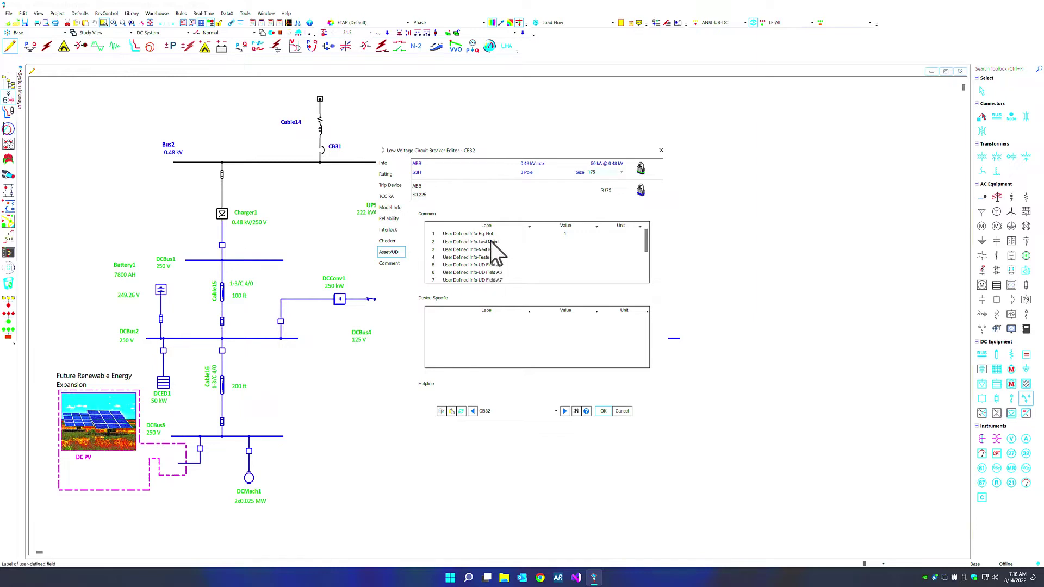
mouse_move(647, 239)
mouse_down()
mouse_move(648, 274)
mouse_move(651, 231)
mouse_up()
Step: Close CB32's editor and add a new common field for Circuit Breaker, LV devices
click(605, 409)
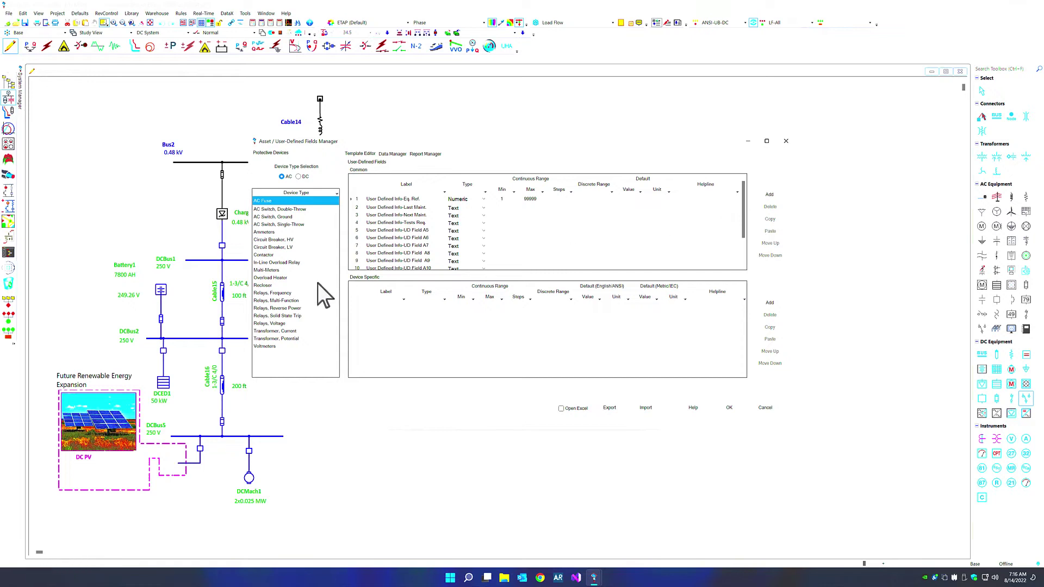
click(320, 316)
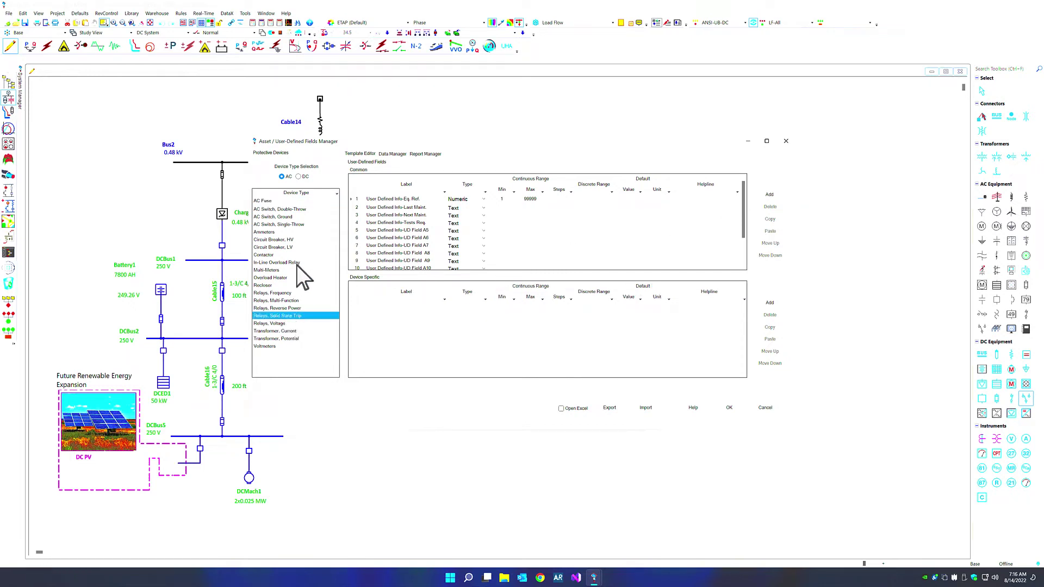
click(297, 246)
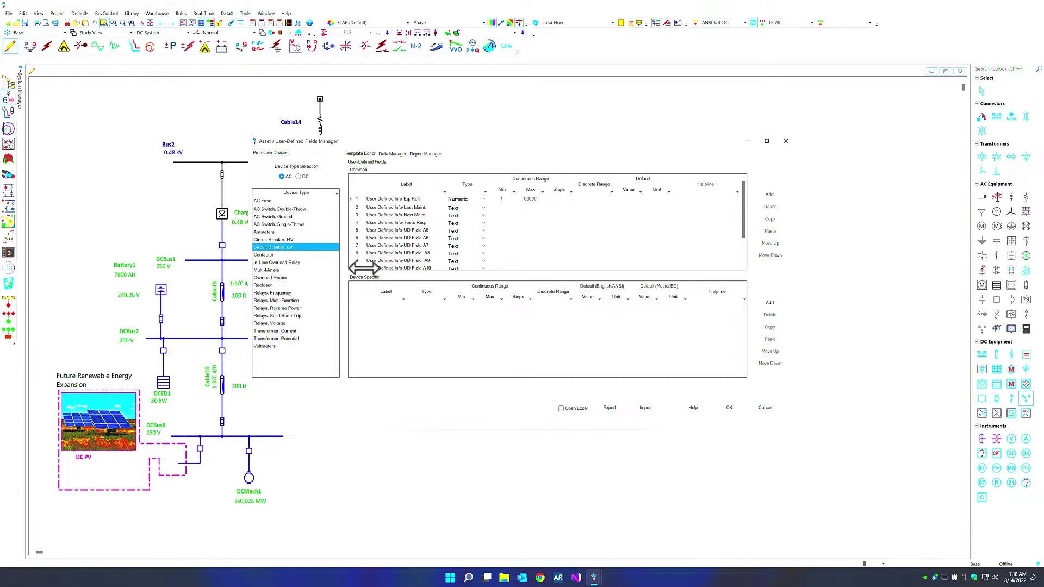
drag(743, 213, 747, 251)
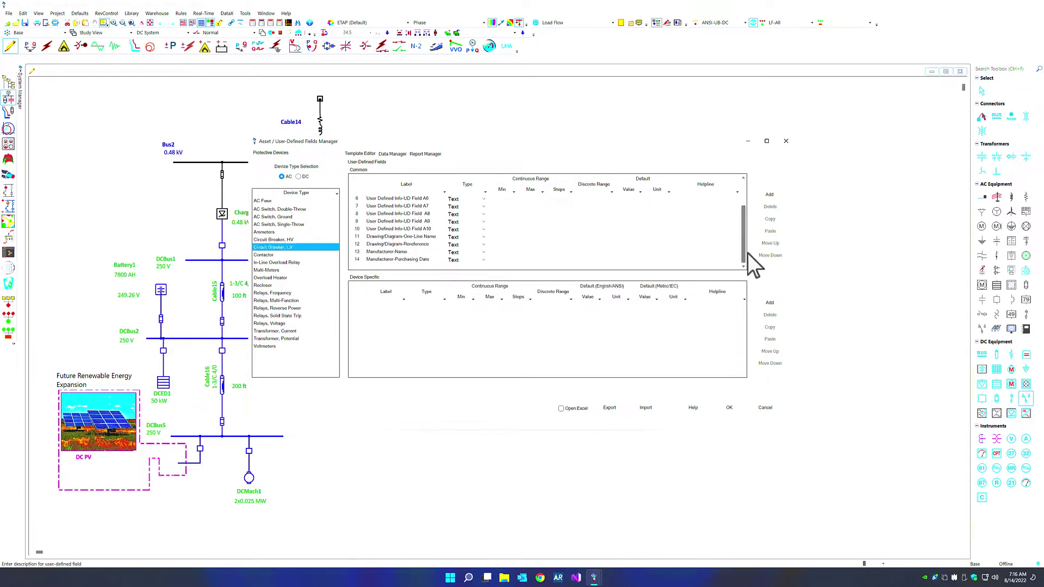
click(772, 194)
Step: Name the field 'Last Maintenance Date' as a Date type with a helpline, then add a device-specific field
click(405, 267)
drag(370, 267, 426, 268)
text(Last Maintenance Date)
click(484, 267)
click(462, 295)
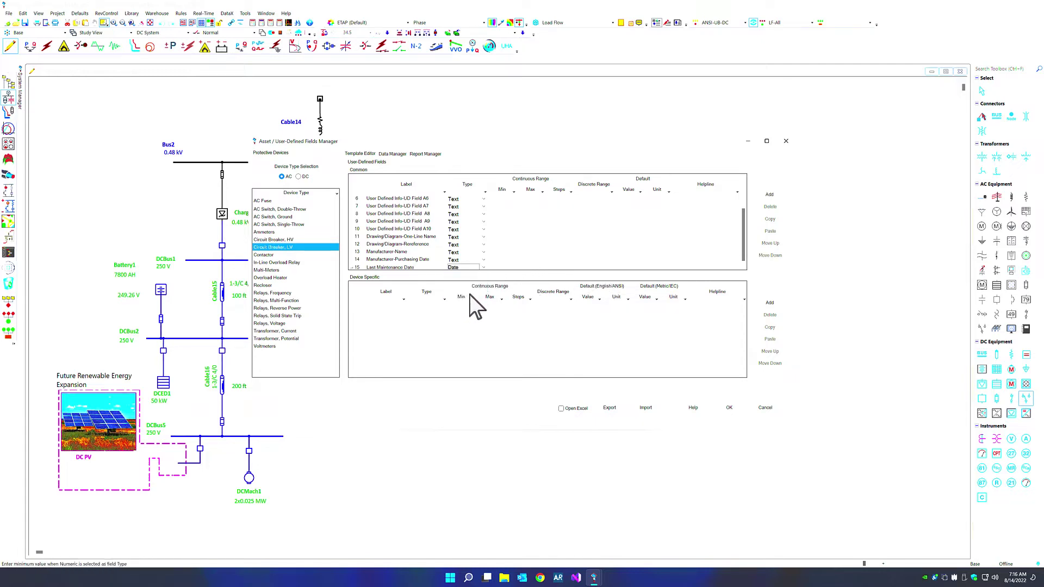
click(701, 267)
key(ctrl+v)
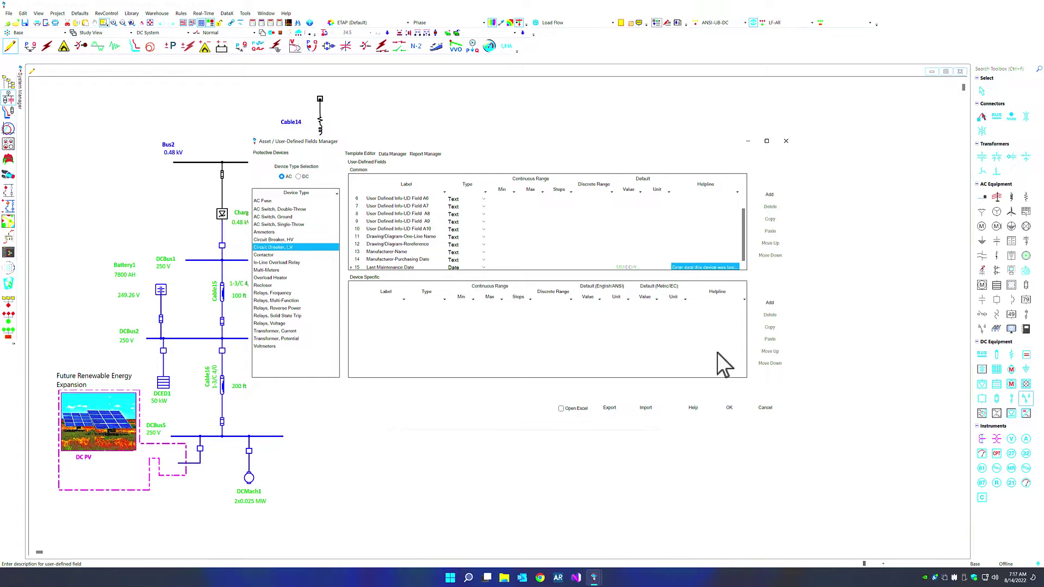
click(769, 303)
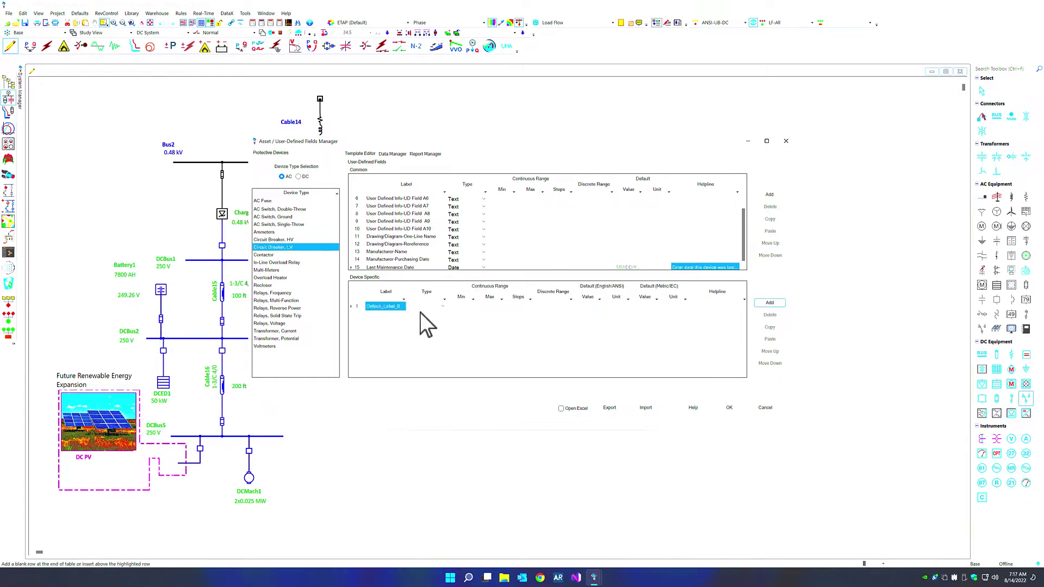
Step: Rename the first device-specific field and make it Numeric with range 0 to 500
click(393, 305)
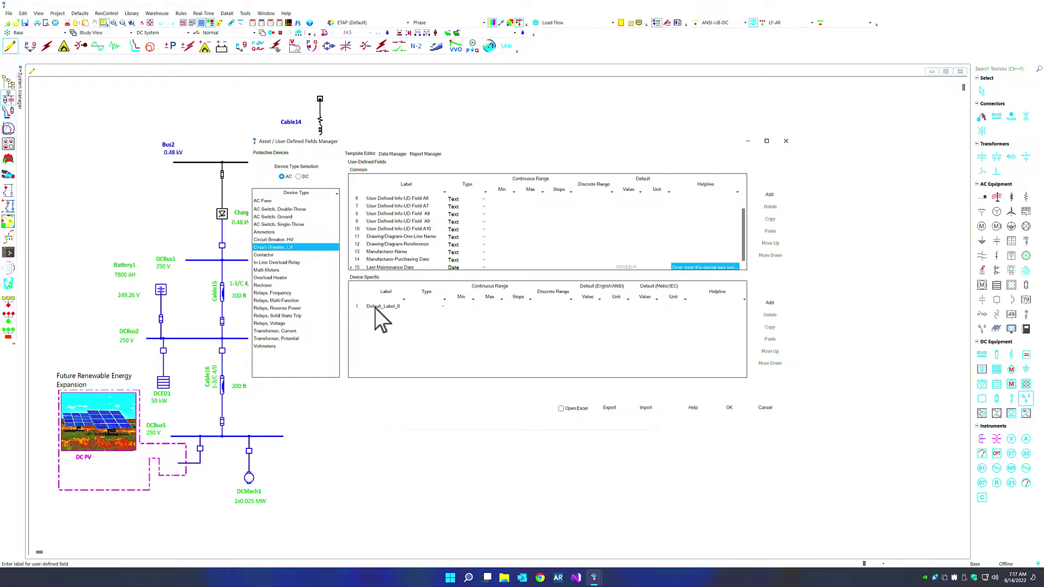
double_click(376, 306)
text(Dsdfsdfsdf)
click(443, 307)
click(428, 320)
click(462, 310)
click(465, 307)
text(0)
key(Tab)
text(500)
Step: Add a second device-specific field 'Thermal Function' as a ListBox with option Yes
click(769, 303)
click(443, 315)
click(588, 315)
click(558, 315)
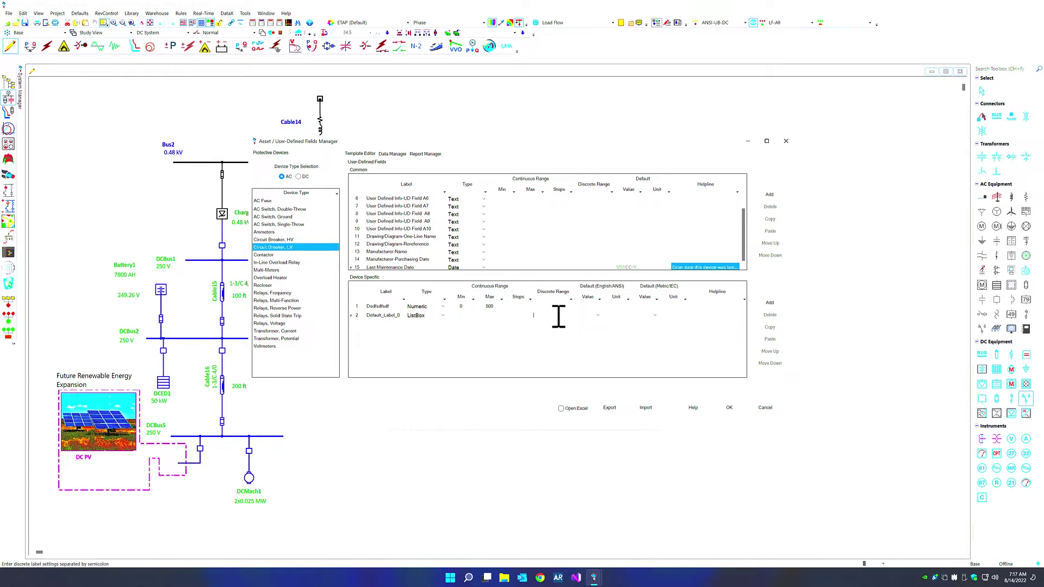
text(Yes)
click(374, 315)
double_click(370, 315)
text(Thermal Function)
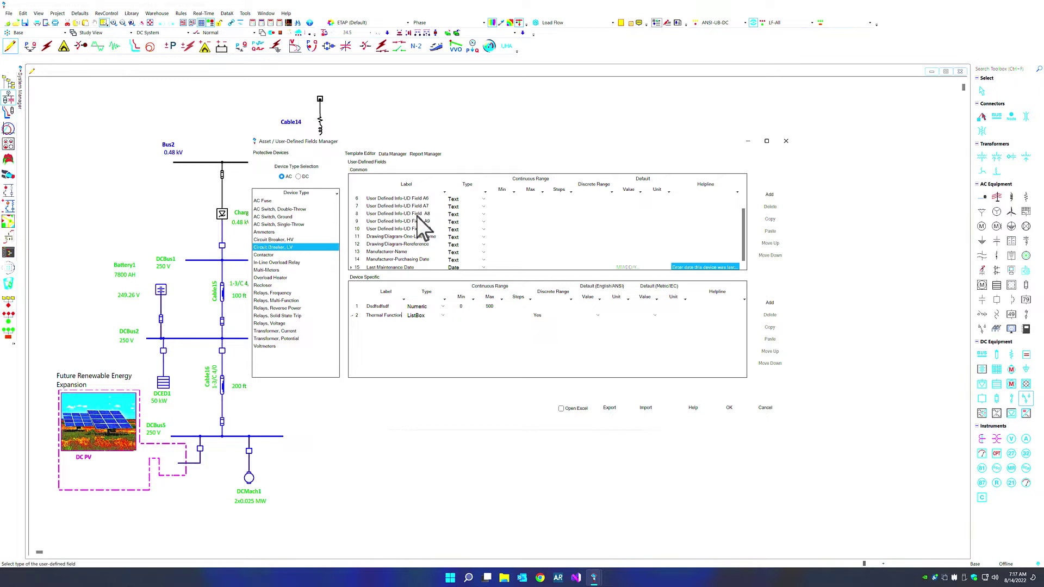
Step: Save the field template, view CB32's user-defined fields report, and reopen CB32's breaker editor
click(387, 153)
click(548, 305)
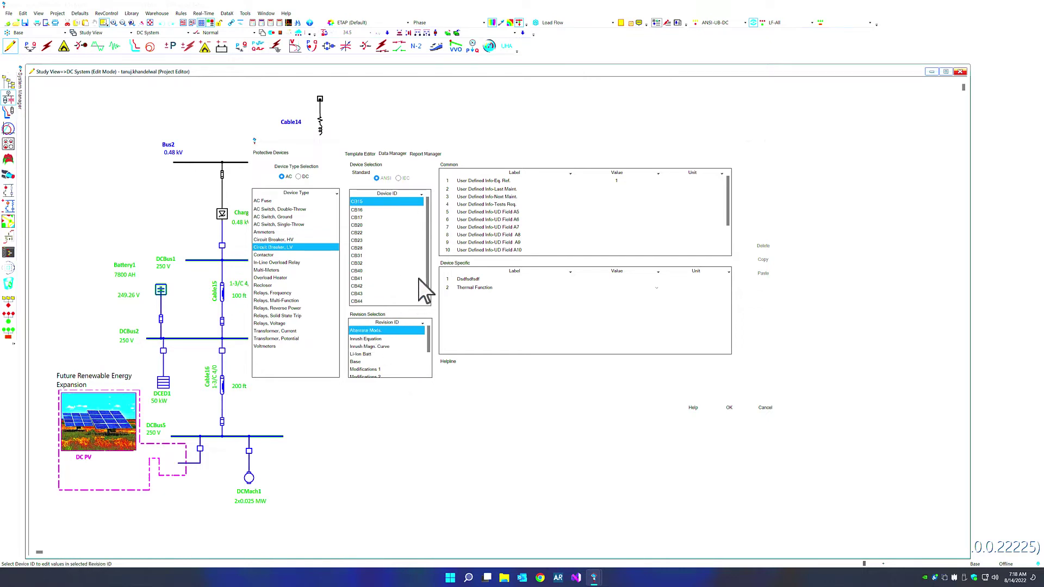
click(426, 154)
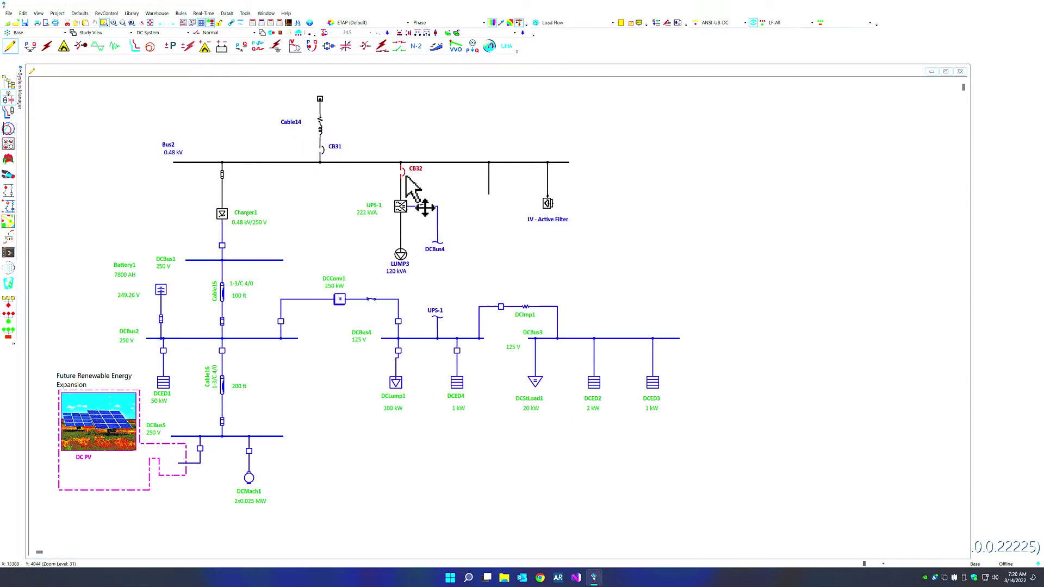
double_click(421, 203)
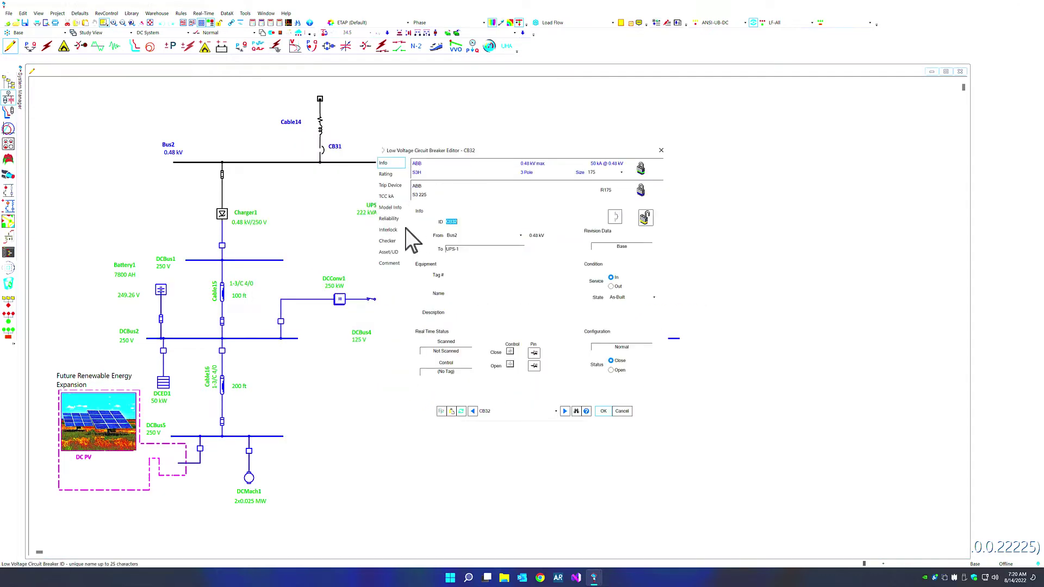
Step: Enter 900 in CB32's numeric device-specific field, set Thermal Function to Yes, and save
click(405, 252)
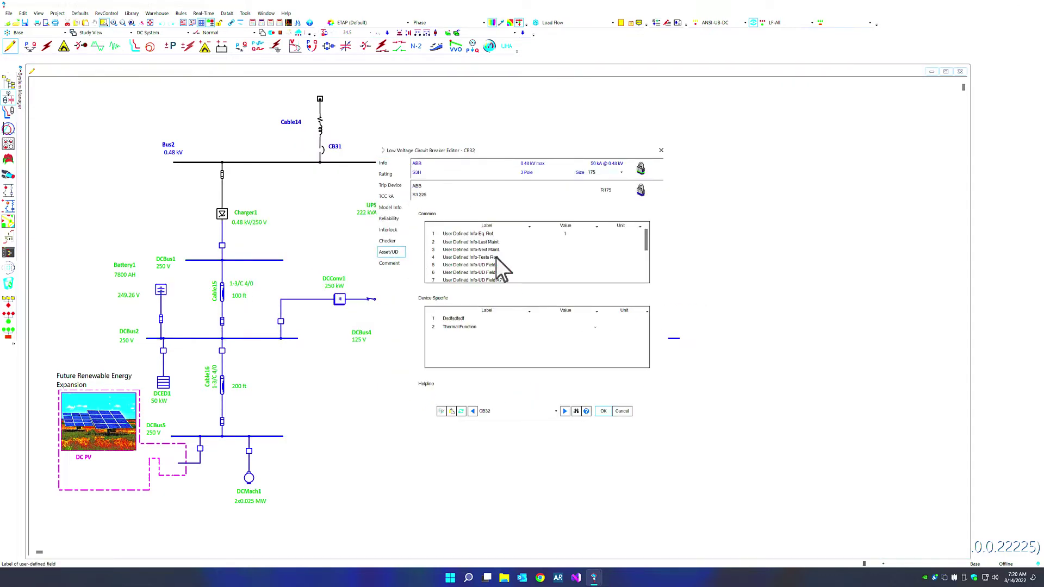
drag(644, 238, 644, 278)
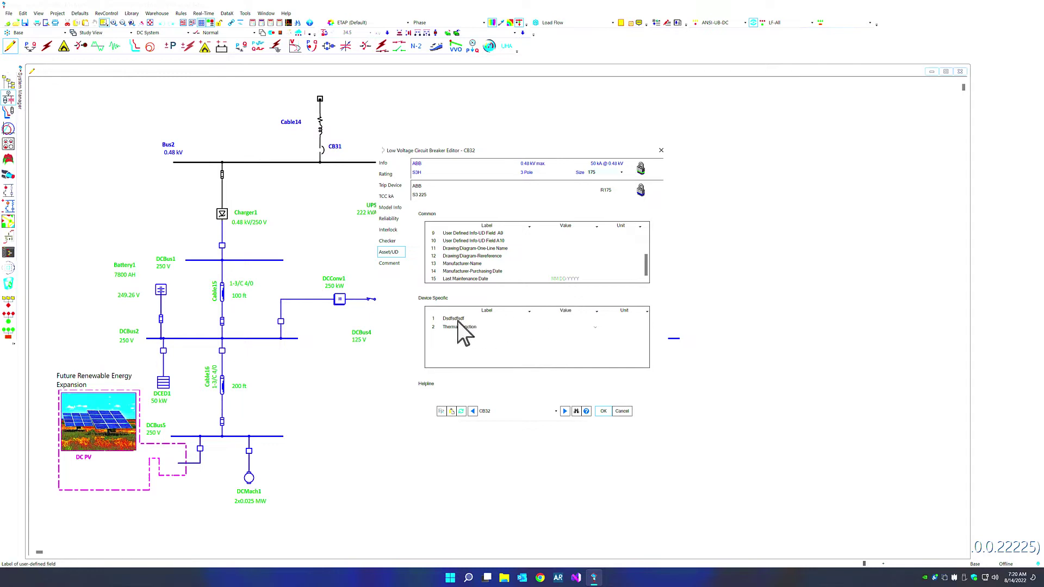
click(564, 317)
text(900)
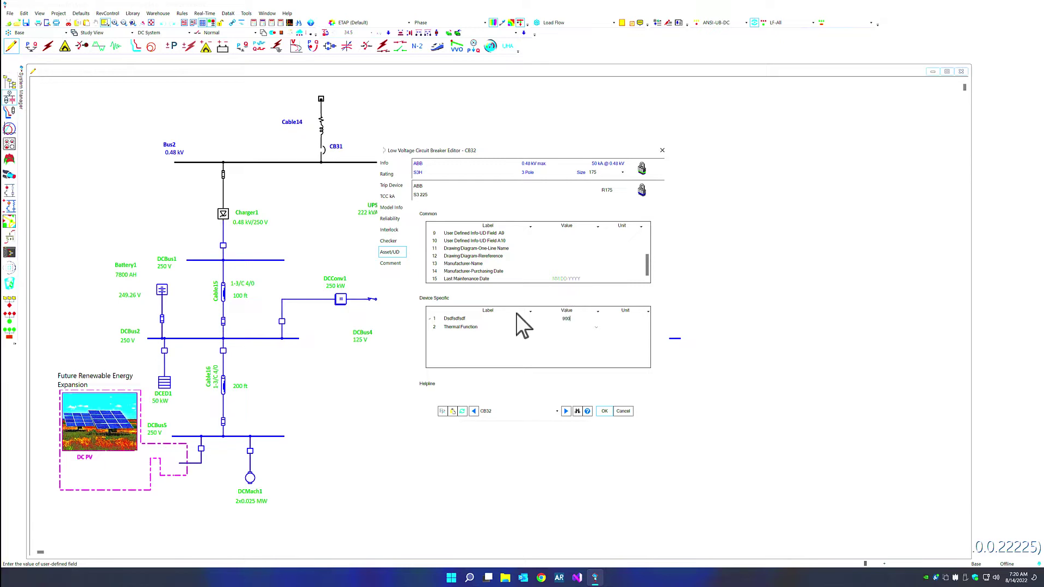
click(497, 318)
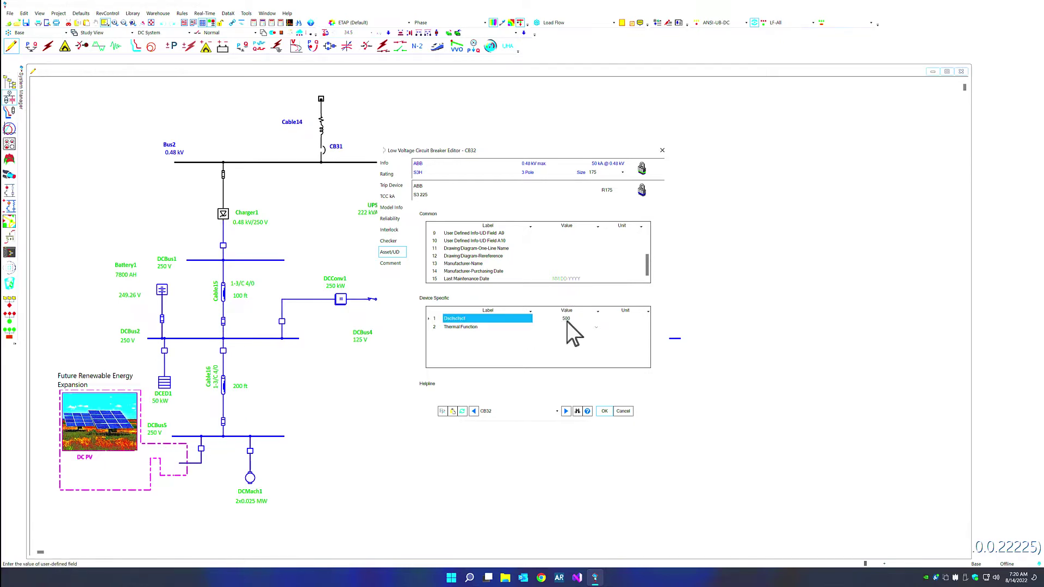
click(596, 327)
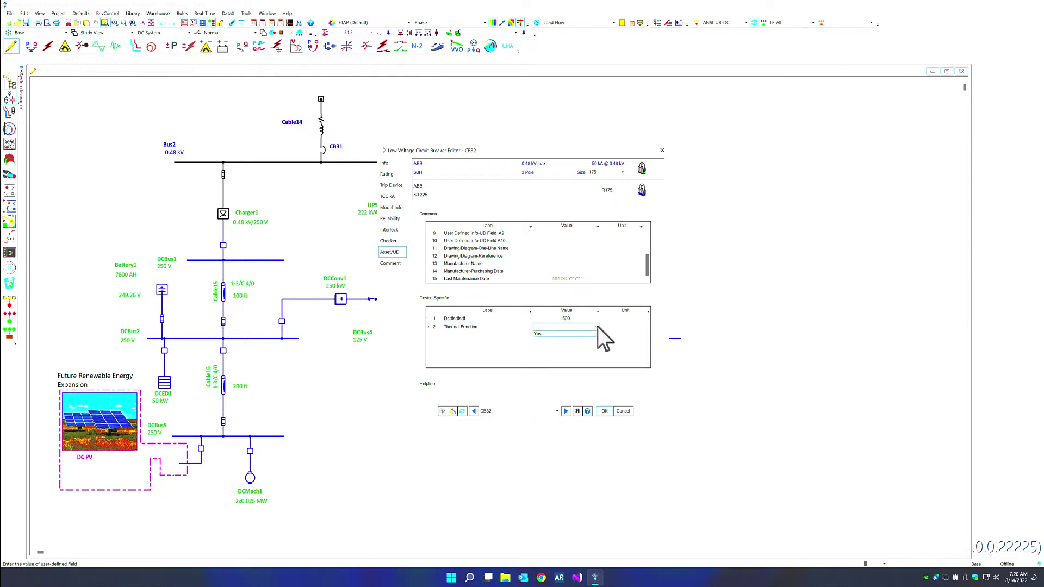
click(553, 332)
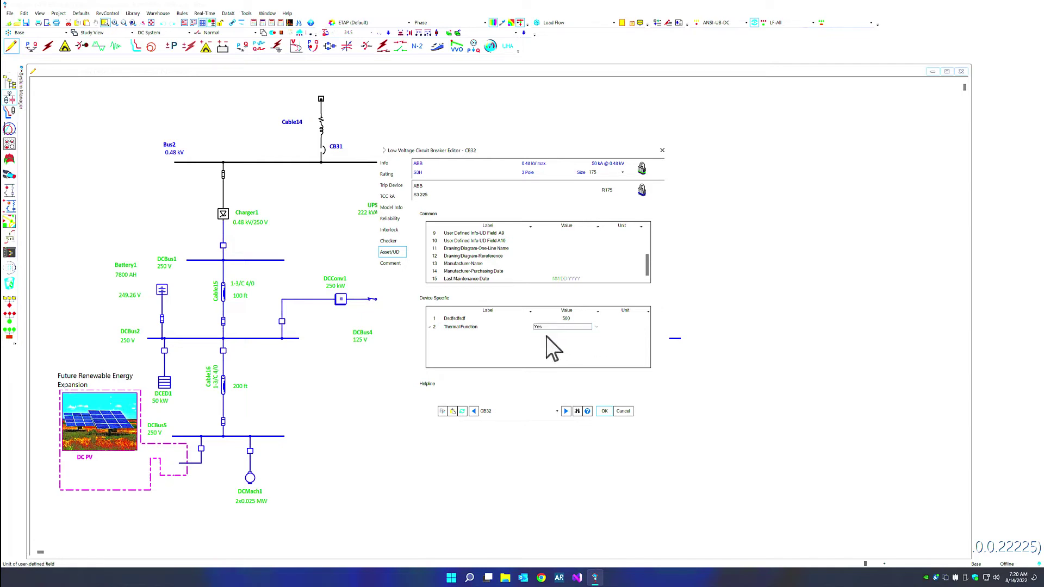
click(605, 411)
Step: Reopen CB32's Asset/UD page to confirm the saved user-defined field values
double_click(402, 173)
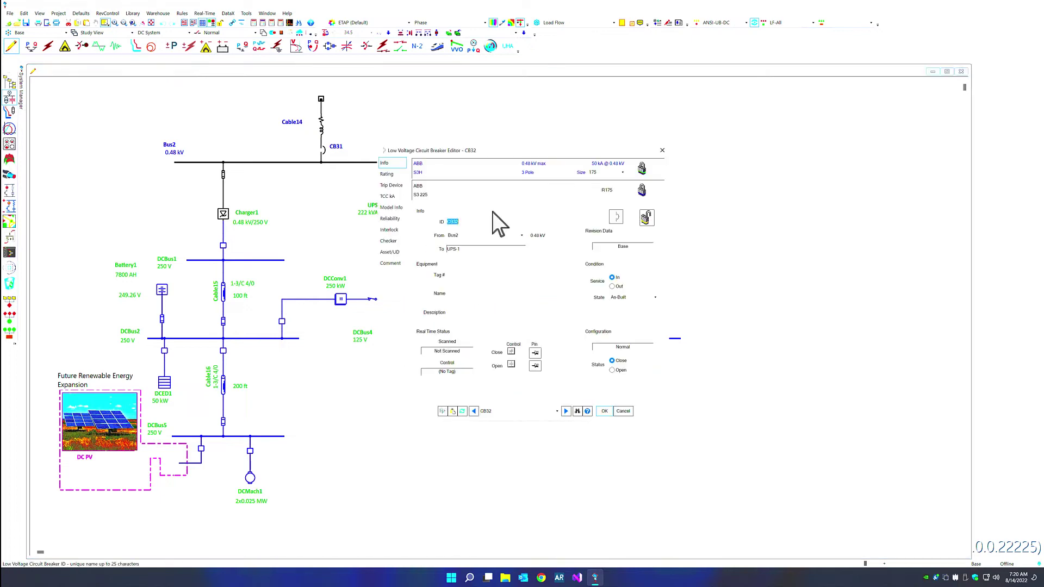
click(396, 254)
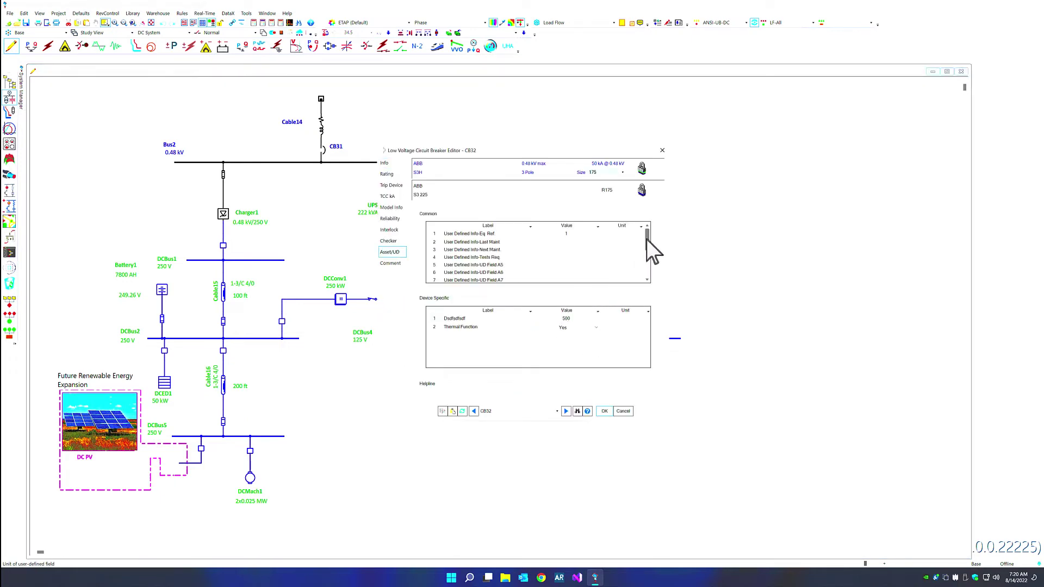
drag(647, 239, 649, 277)
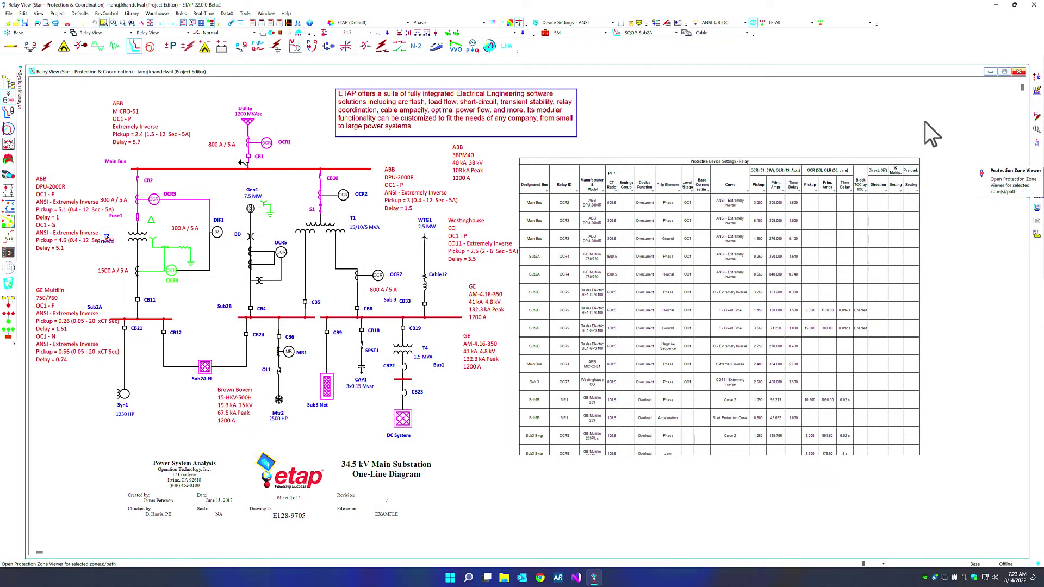
Step: Place a sequence-of-operation fault on bus Sub 3 and enlarge the events report to list every event
click(1037, 117)
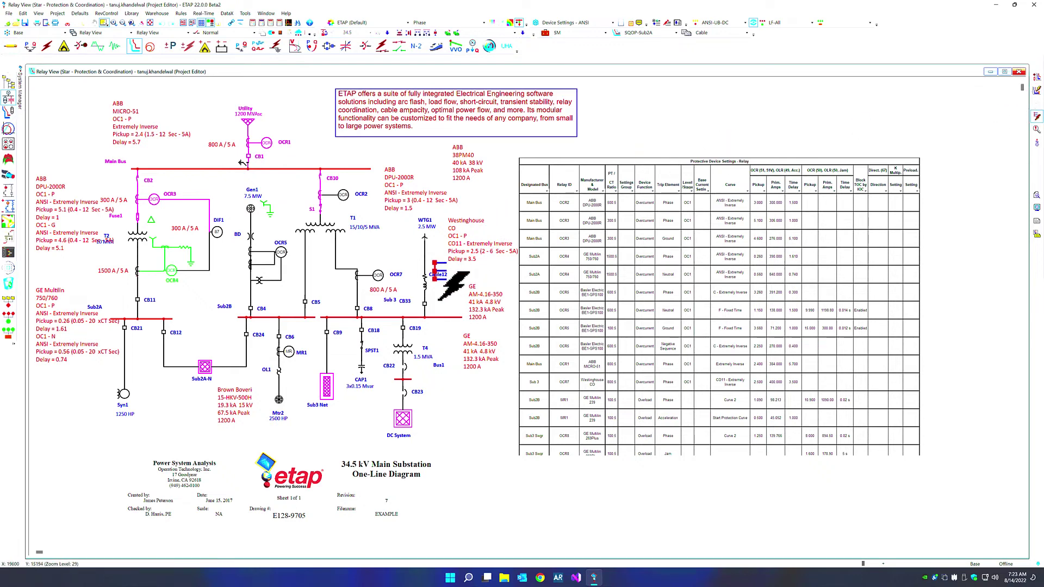
click(413, 314)
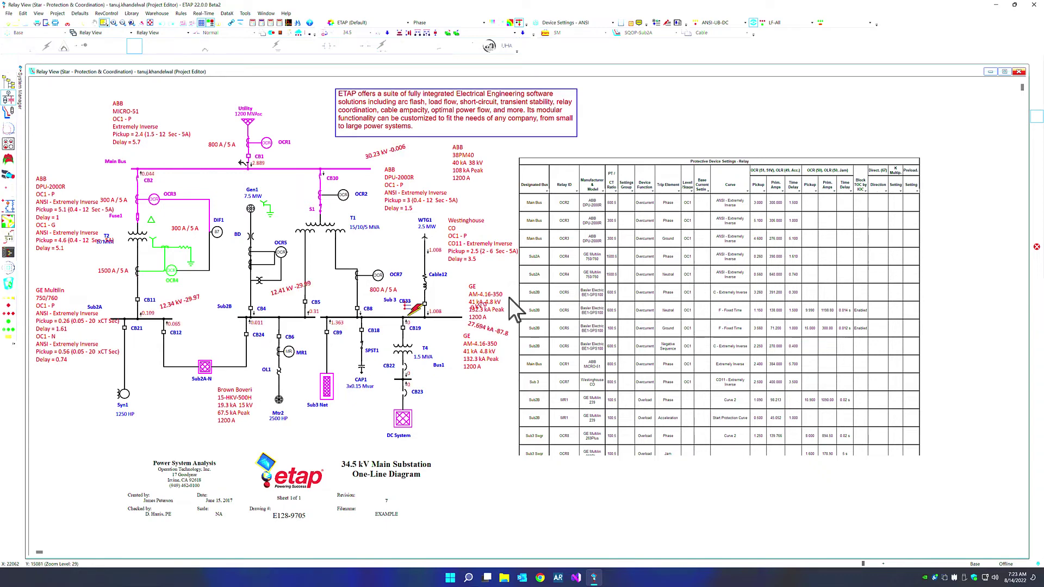
drag(223, 89, 779, 110)
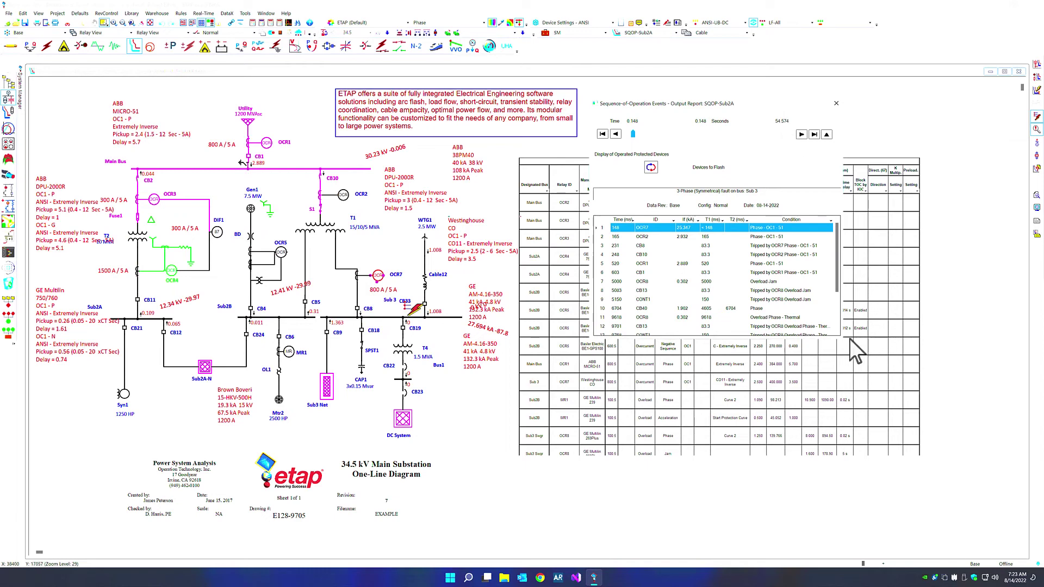
drag(846, 346, 931, 458)
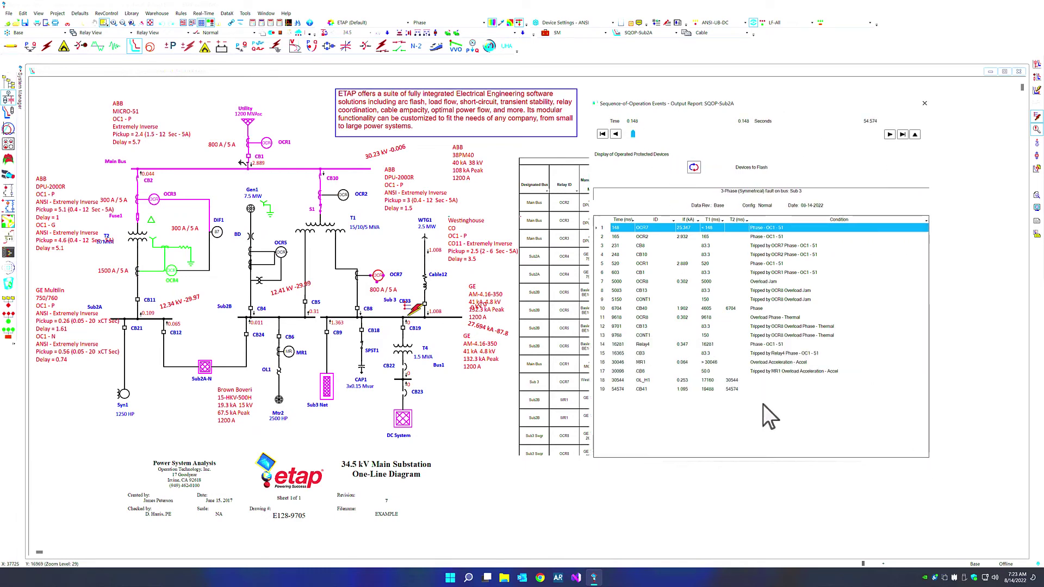
Step: Step through the events: OCR8 at 5000 ms, CB8 at 231 ms, CB1 at 603 ms, CB41 at 54.574 s
click(606, 280)
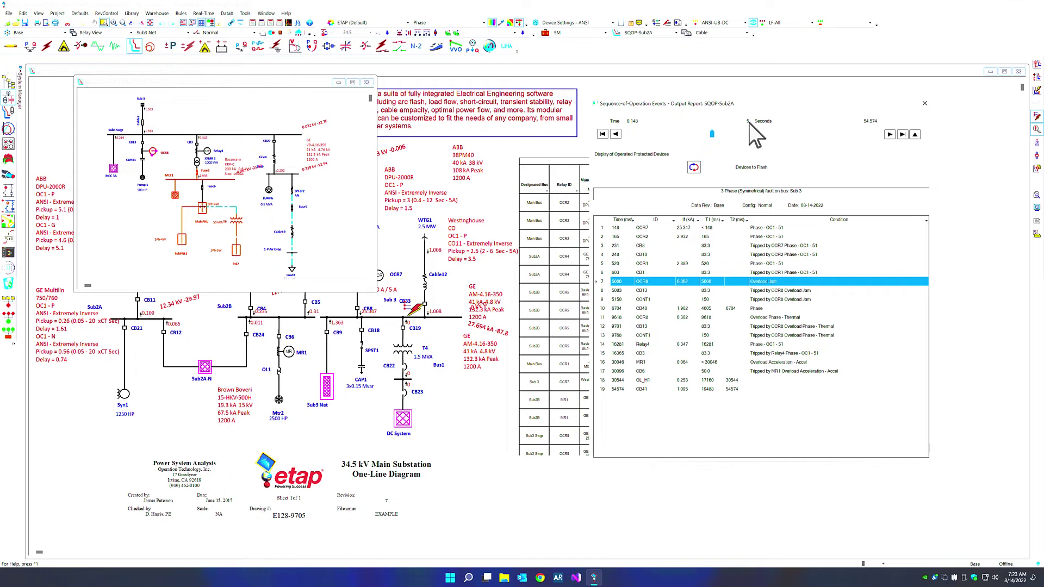
click(275, 154)
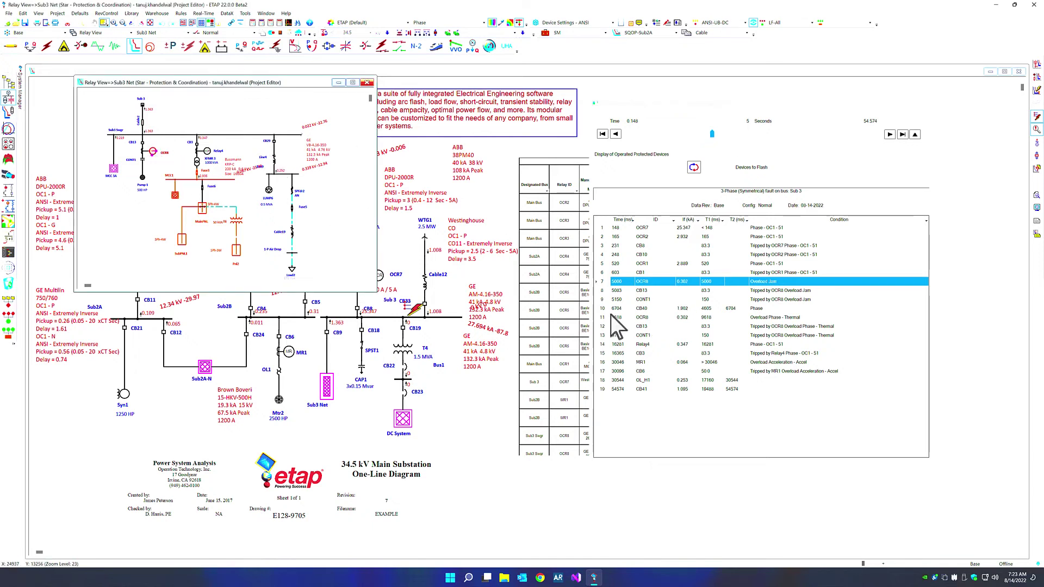
click(603, 246)
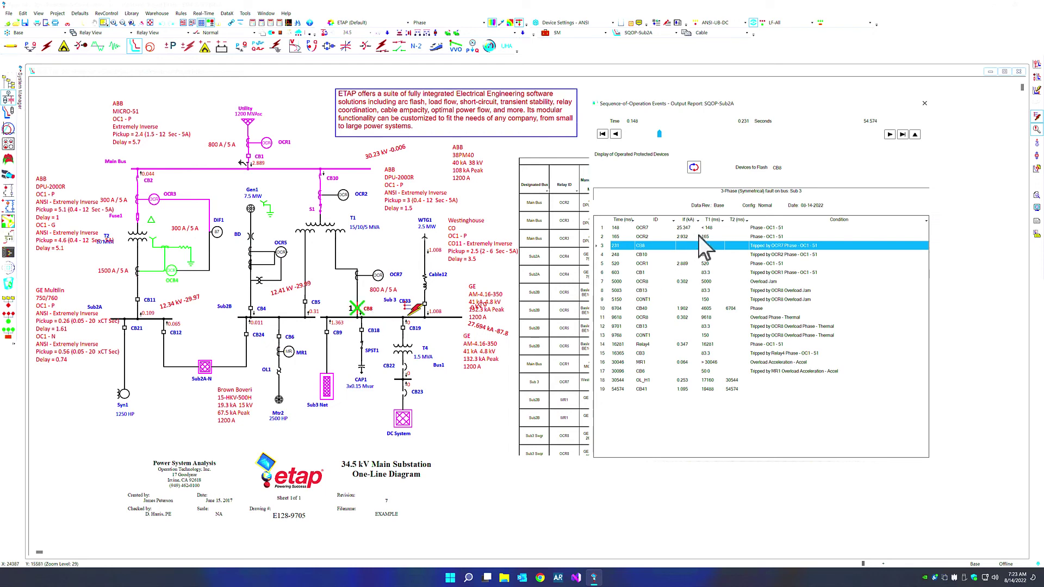
click(758, 133)
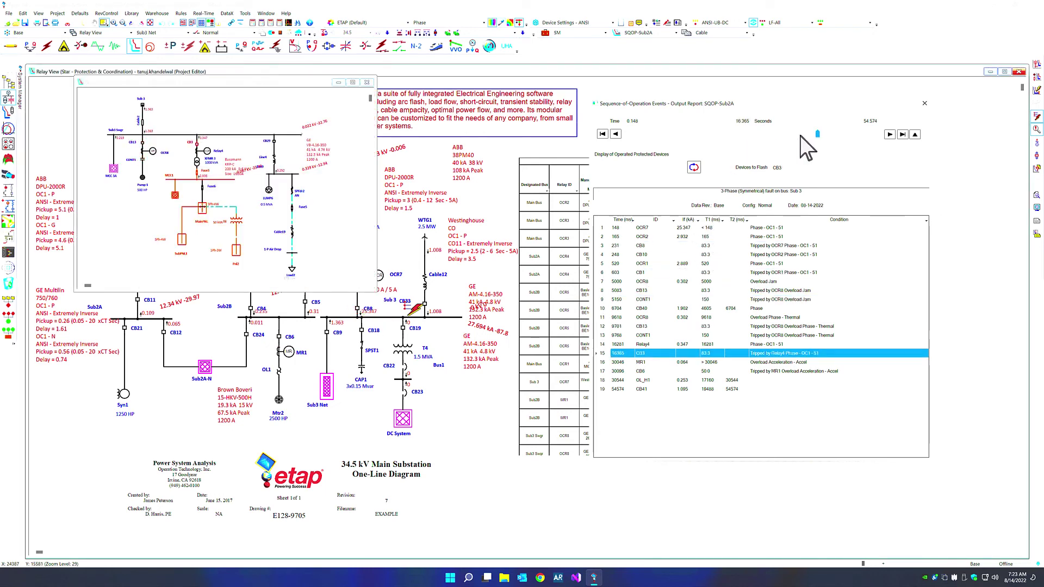
click(903, 135)
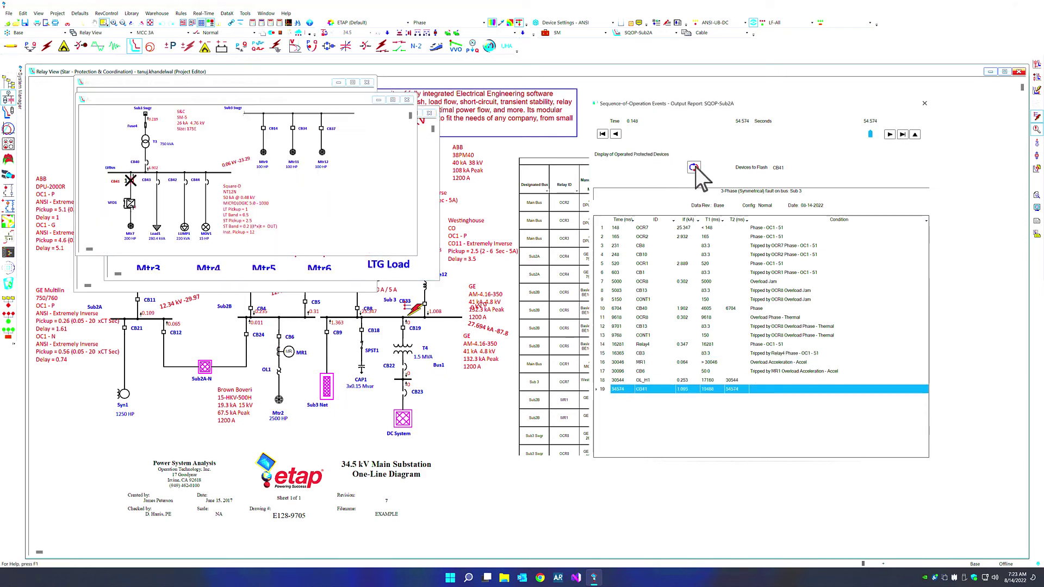
Step: Turn on flashing of operated protective devices, set devices to flash to 8, and play the animation
click(695, 167)
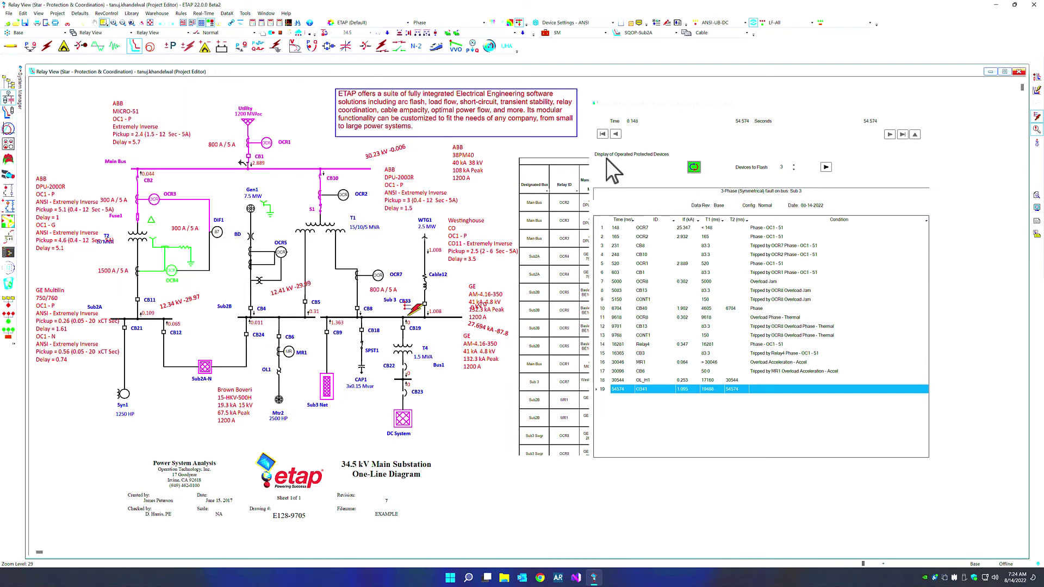
click(793, 166)
click(794, 165)
click(793, 166)
click(794, 165)
click(793, 165)
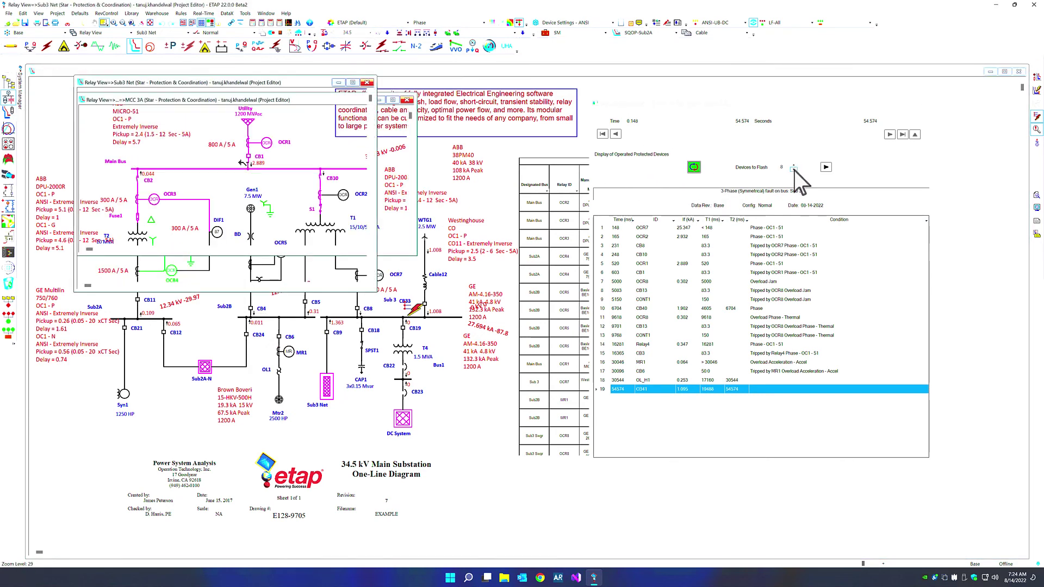
click(825, 167)
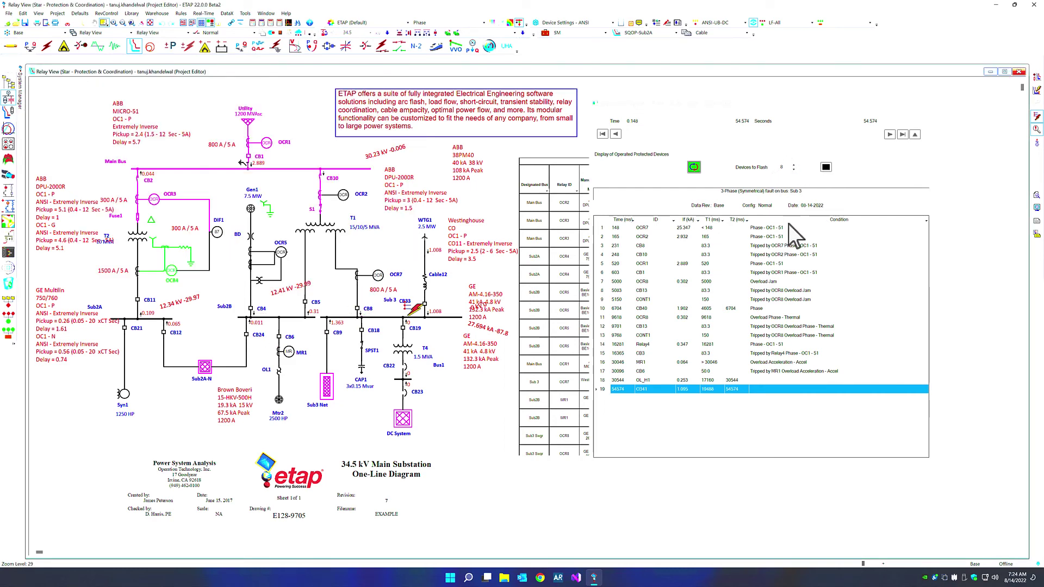
mouse_move(353, 311)
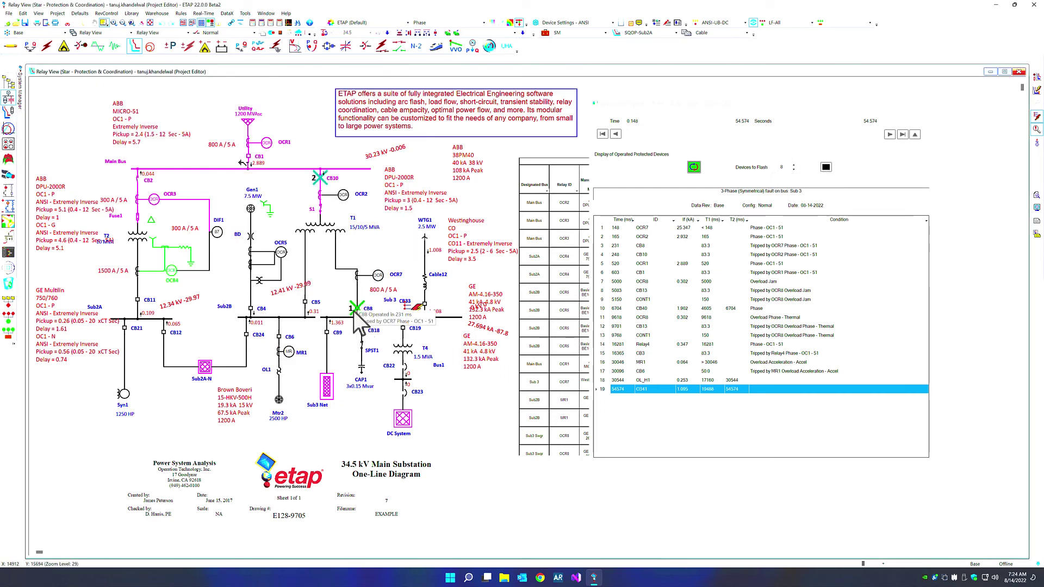